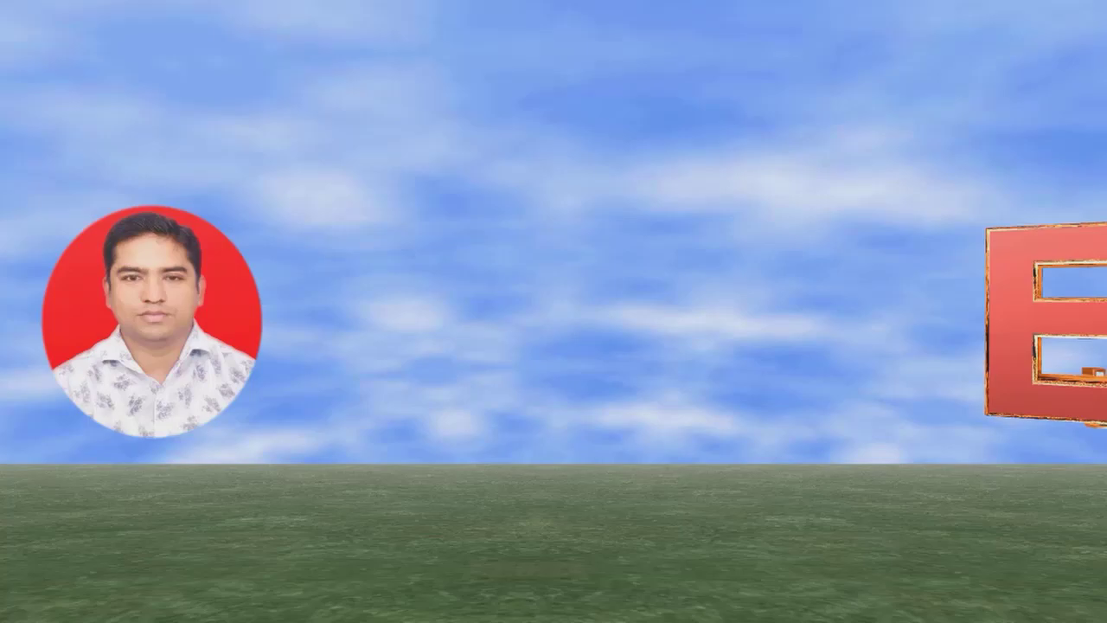
Refresh the desktop, browse This PC to Documents, and select the Loan Disbursement Target Plan 202011 workbook
key(space)
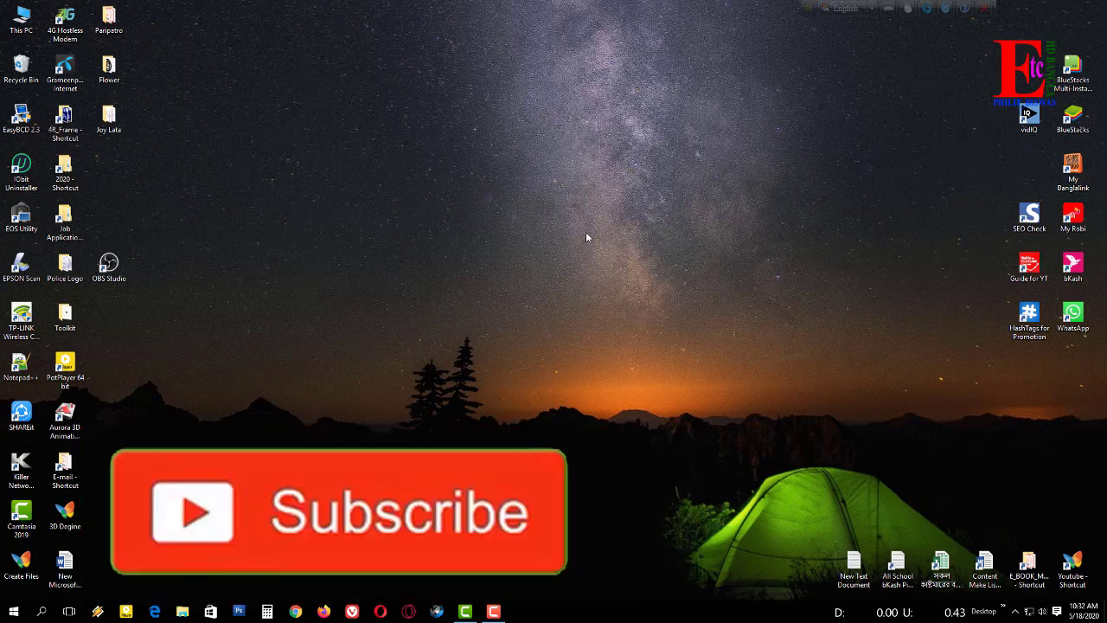
right_click(519, 180)
click(553, 214)
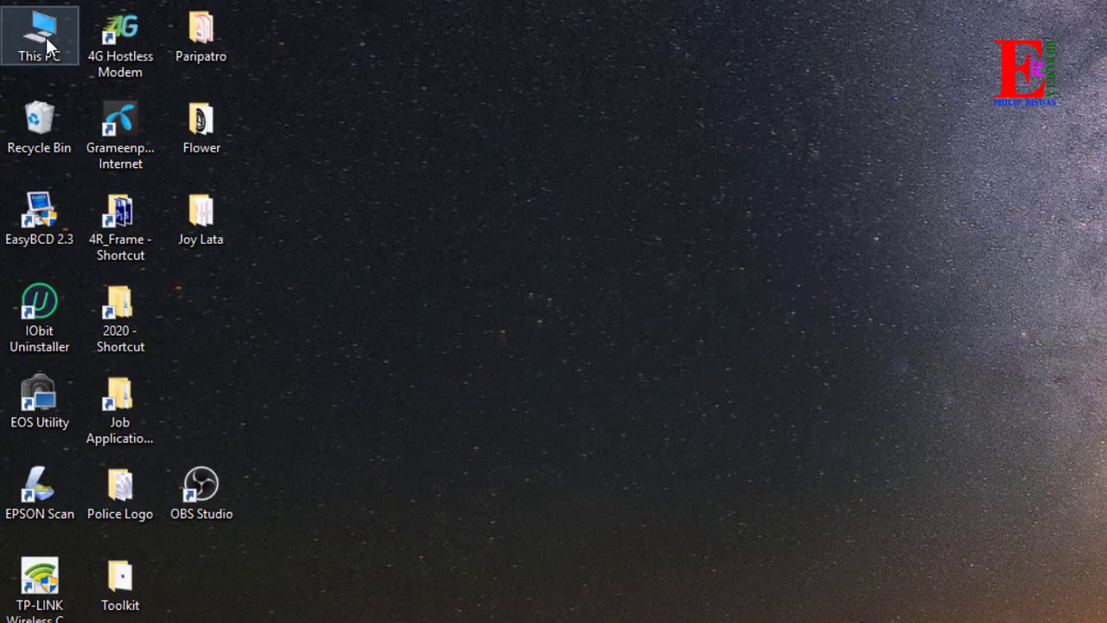
double_click(46, 37)
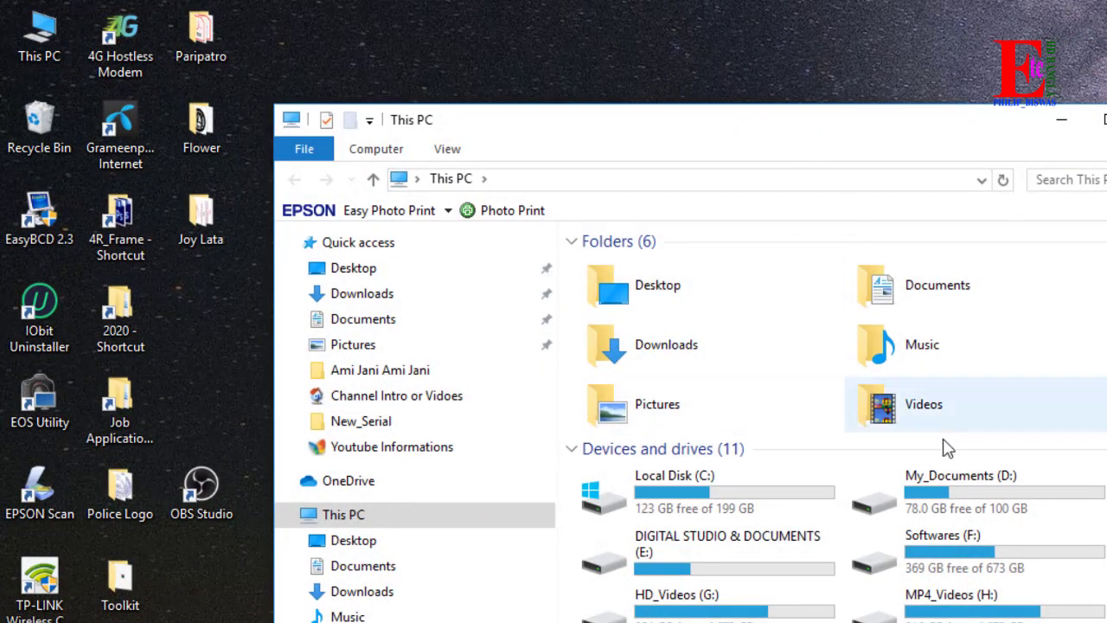
mouse_move(926, 286)
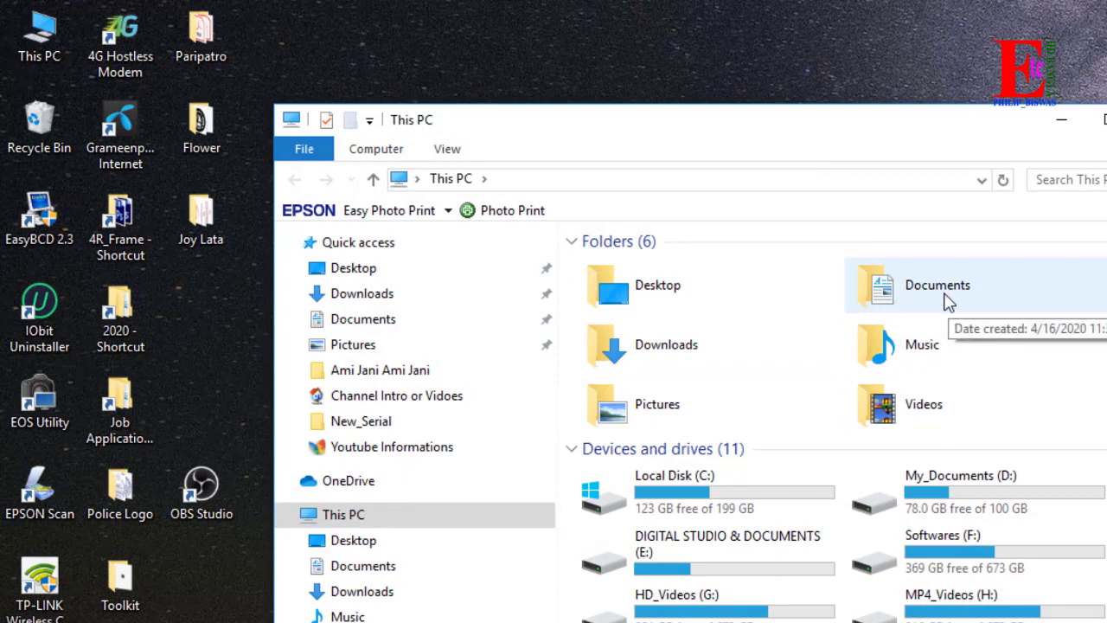
double_click(955, 299)
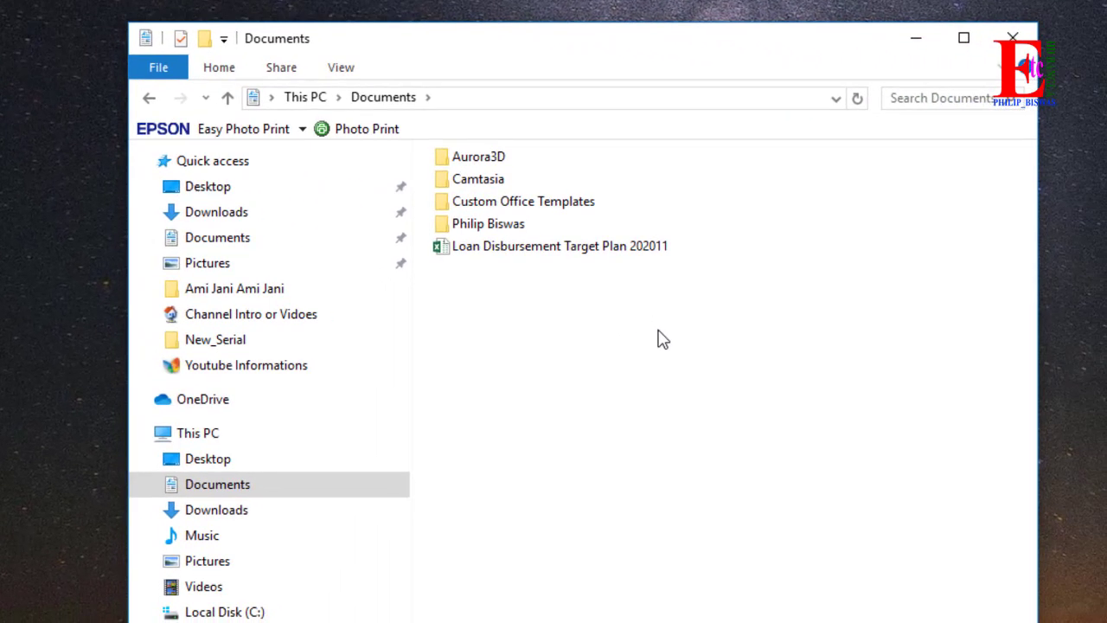
mouse_move(487, 249)
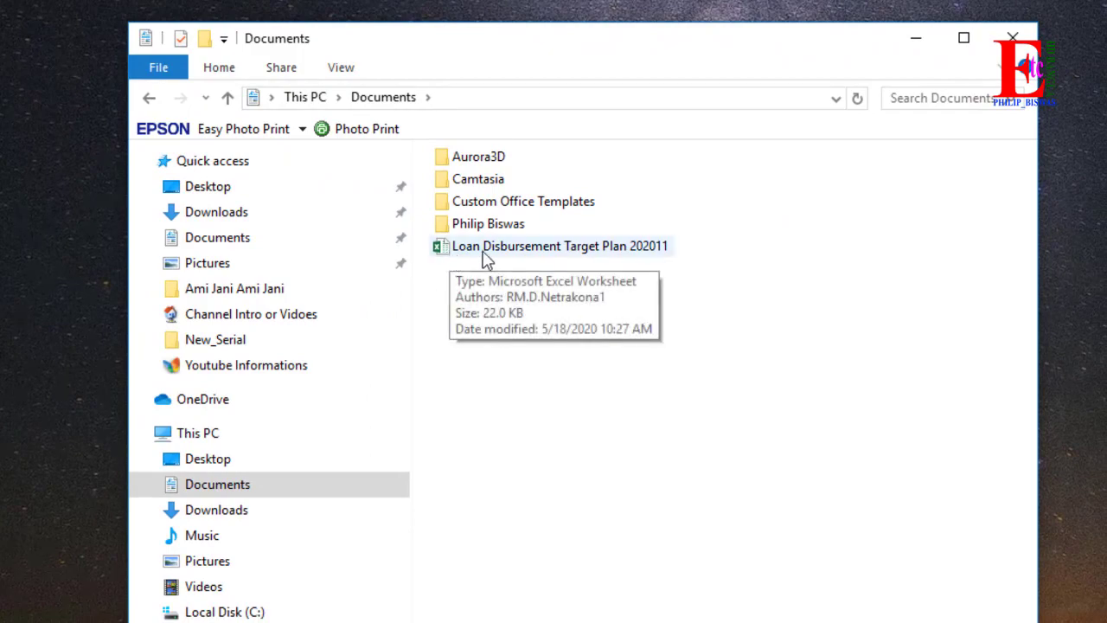
click(613, 249)
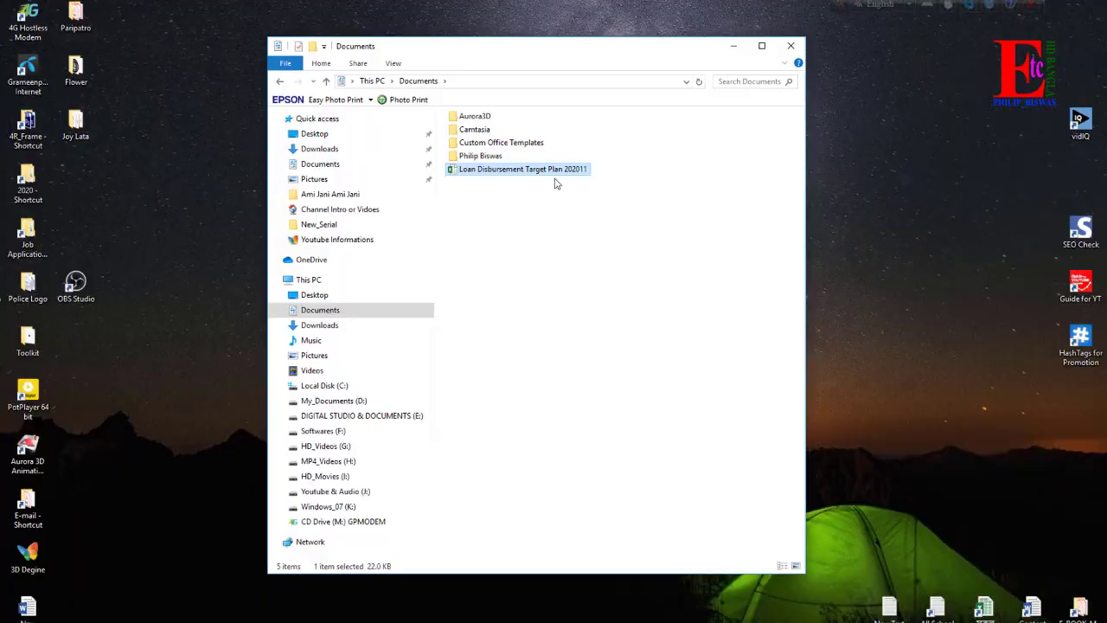
Open Loan Disbursement Target Plan 202011, review its Page 1 and Page 2 areas, then show File Info
double_click(557, 173)
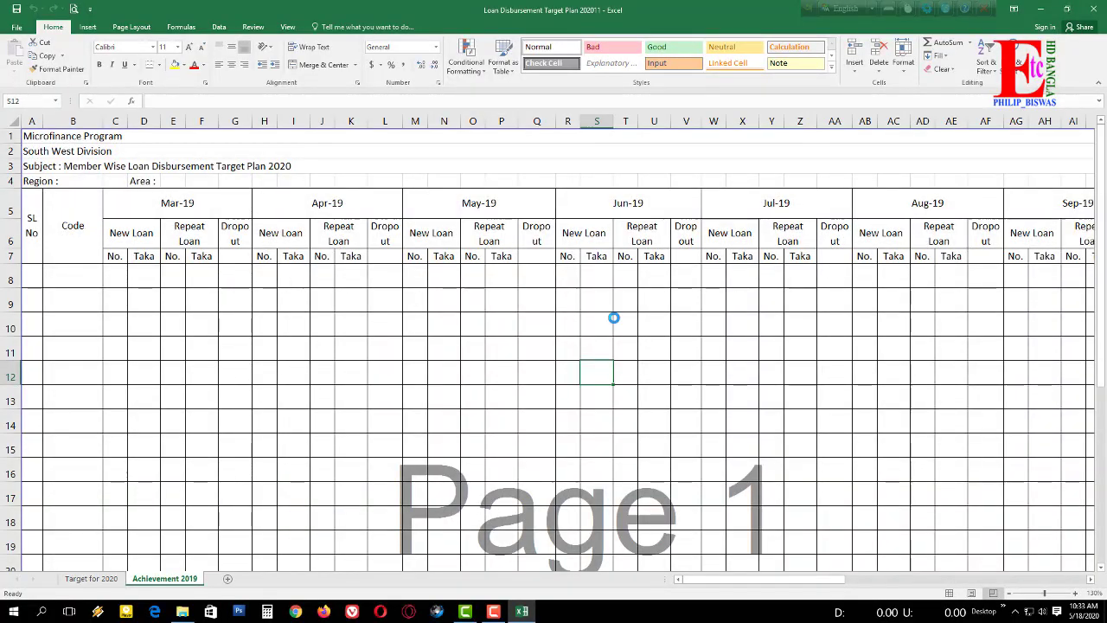
scroll(614, 317, down, 1)
scroll(613, 318, down, 2)
scroll(615, 324, down, 1)
scroll(615, 322, down, 1)
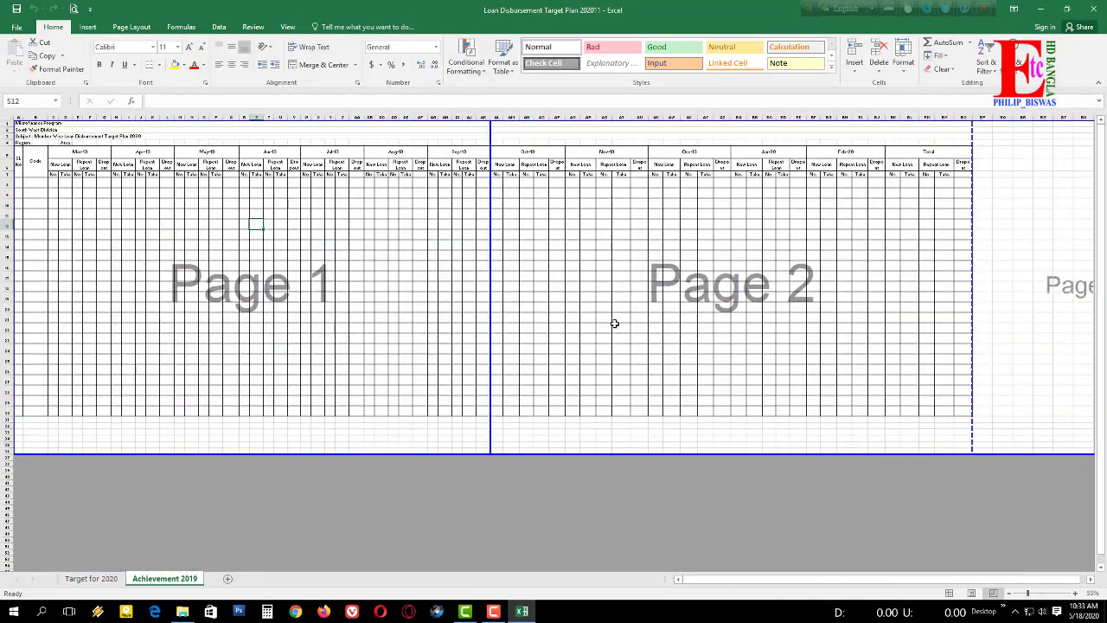
scroll(615, 321, down, 1)
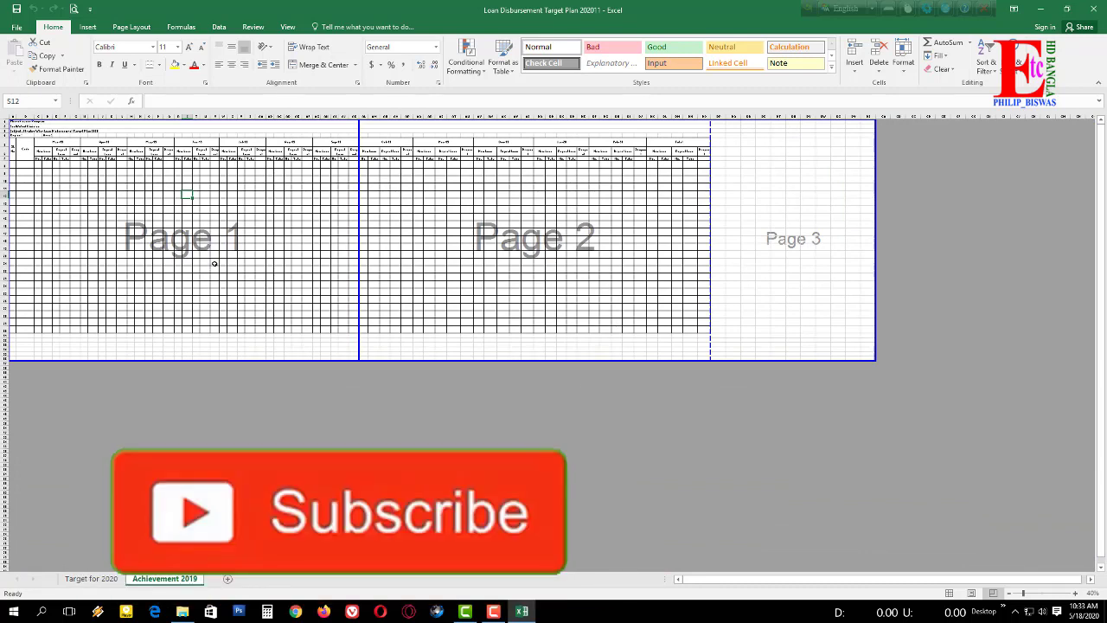
click(121, 240)
click(547, 255)
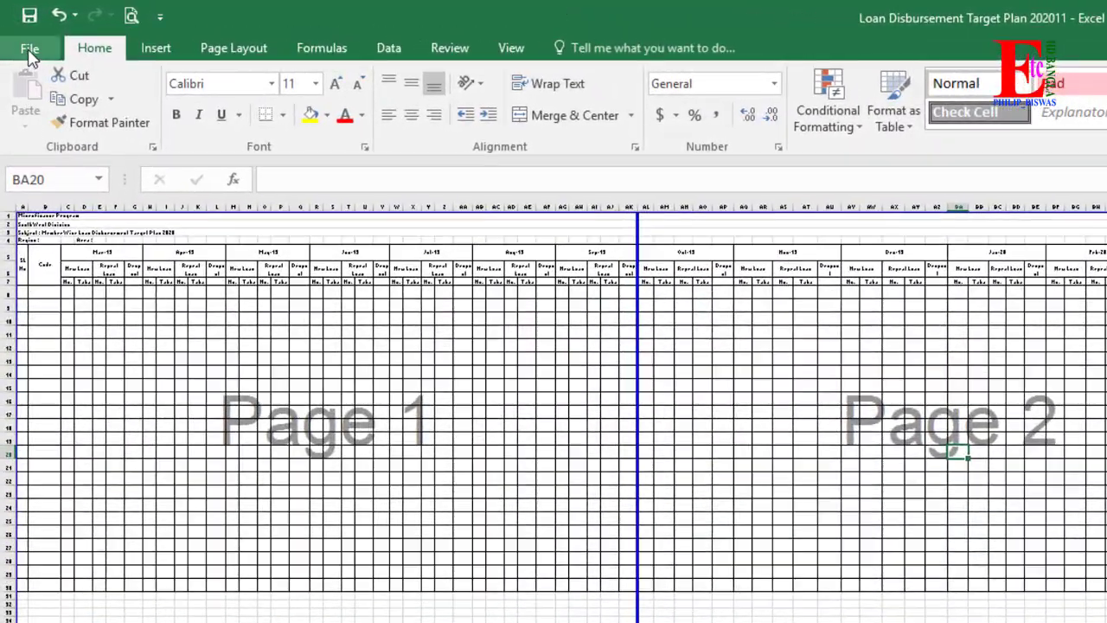
click(31, 51)
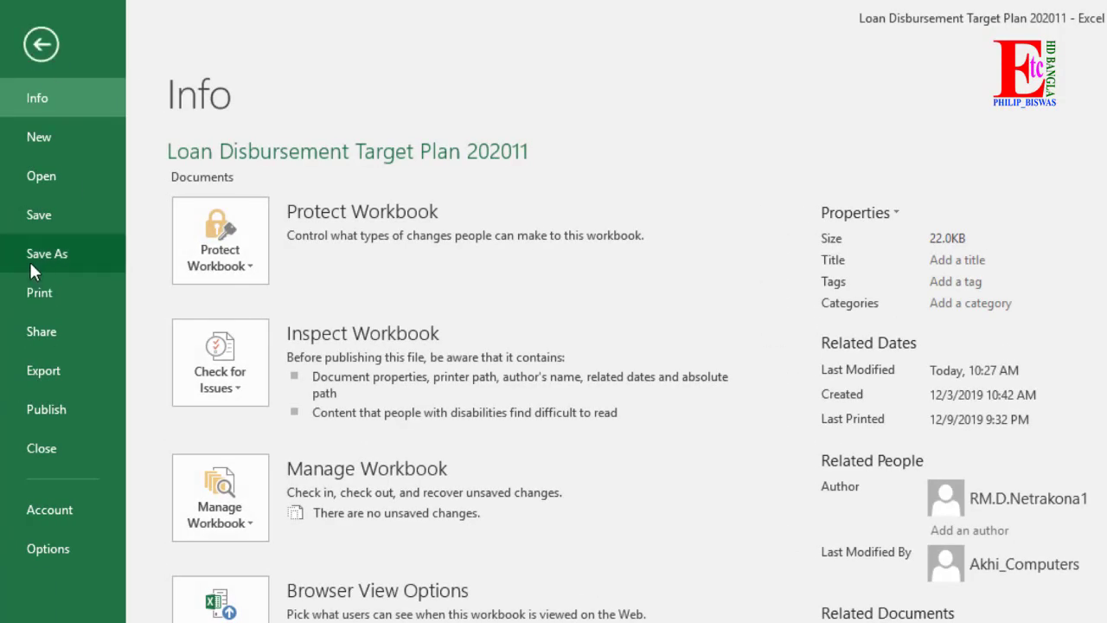
Start Save As with Browse and point the Save As dialog at the Documents folder
drag(1, 239, 97, 270)
click(44, 255)
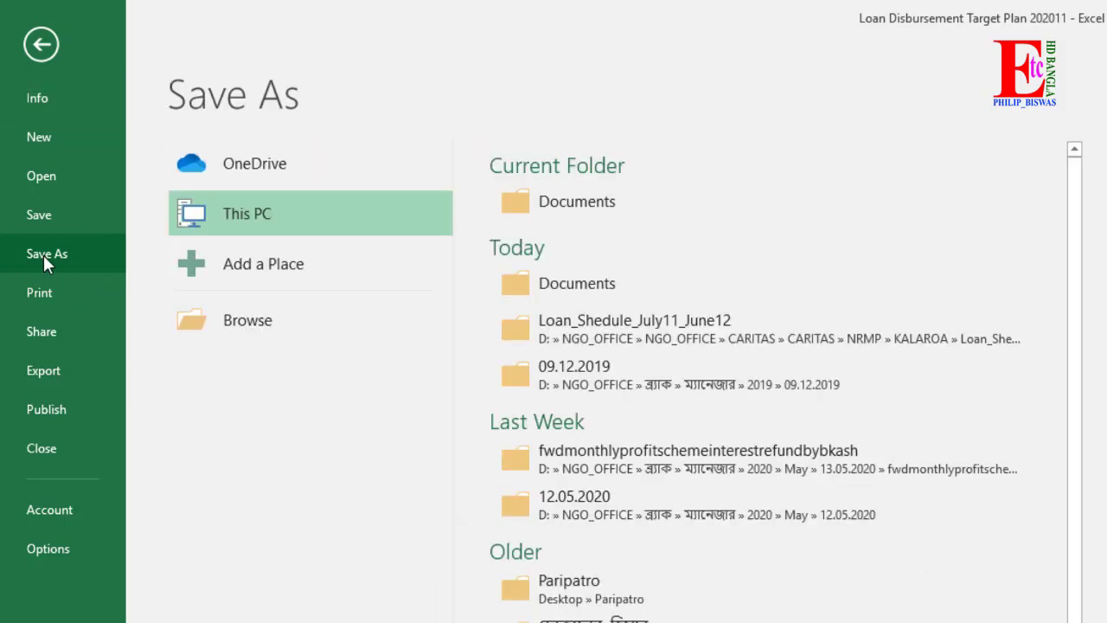
drag(158, 301, 331, 352)
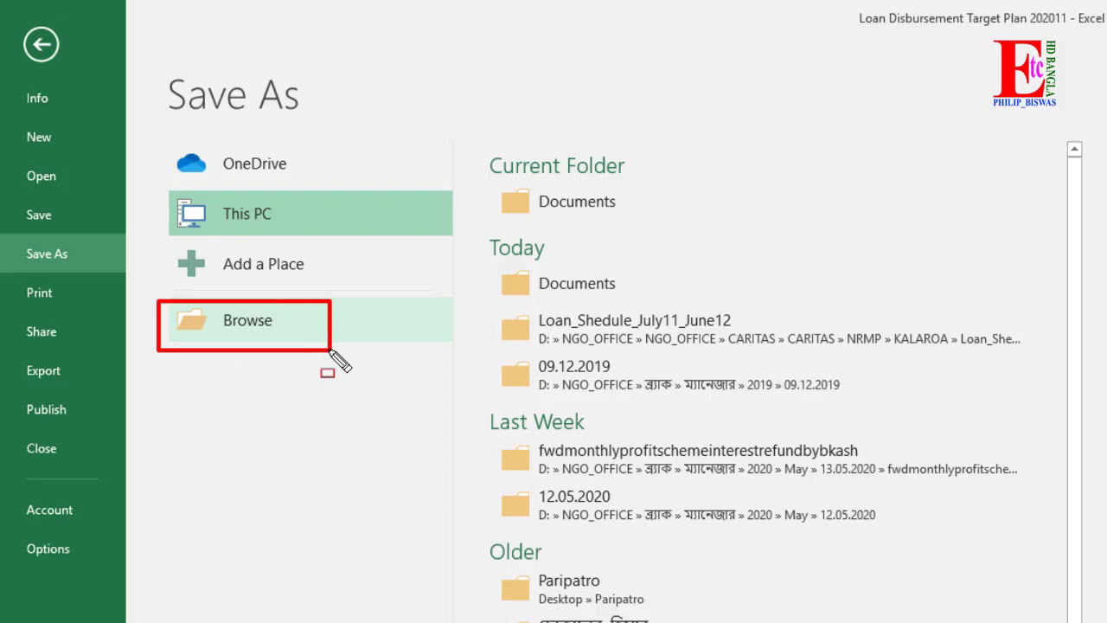
click(237, 330)
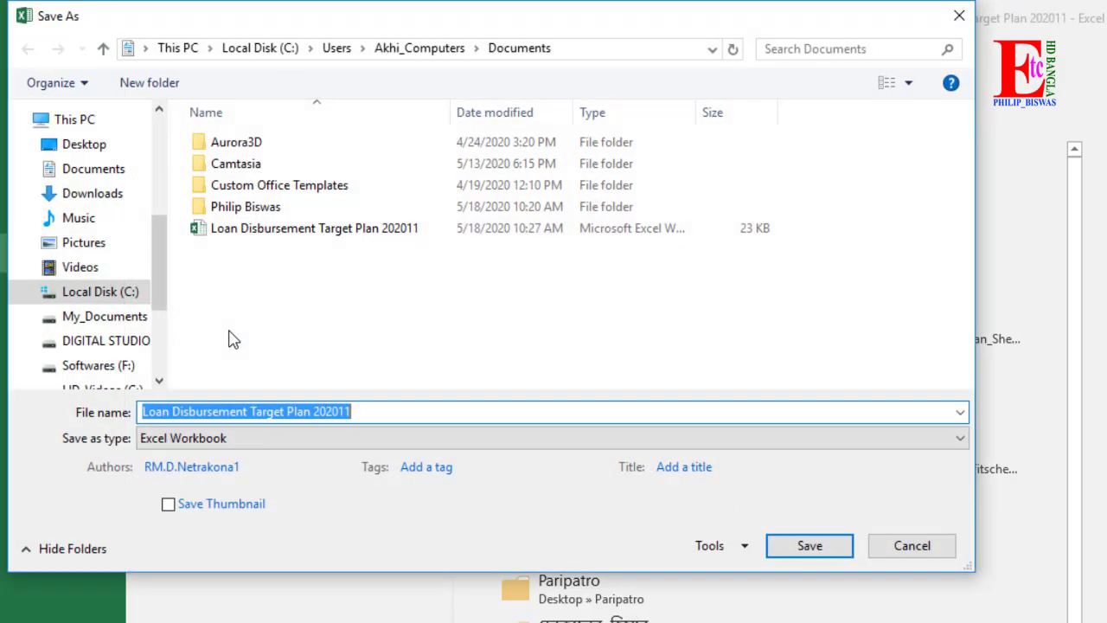
drag(425, 20, 809, 86)
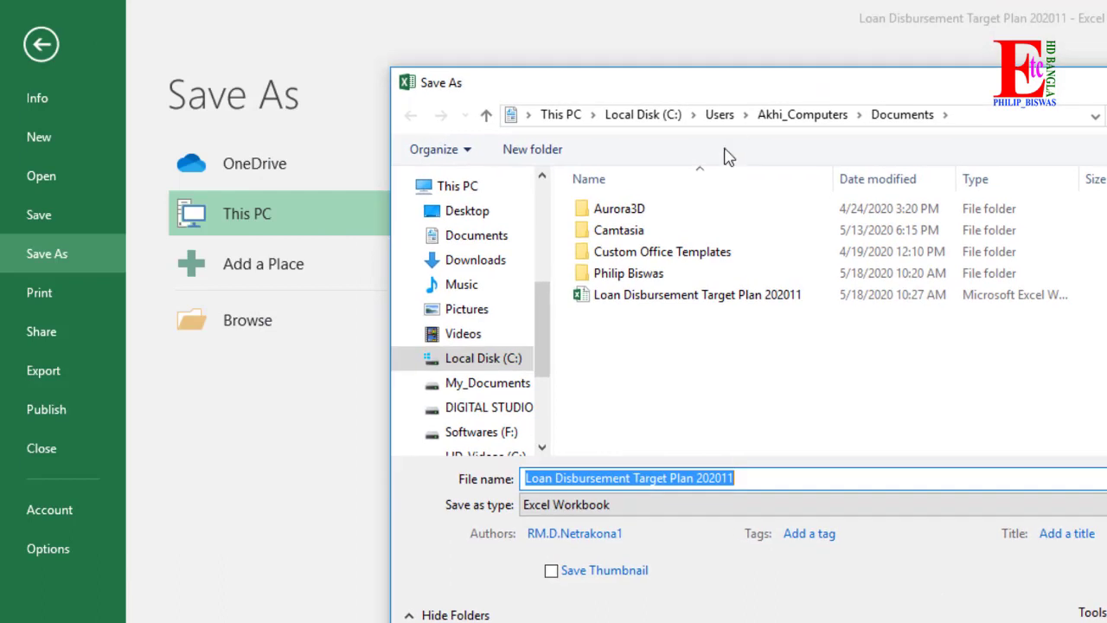
drag(543, 309, 558, 216)
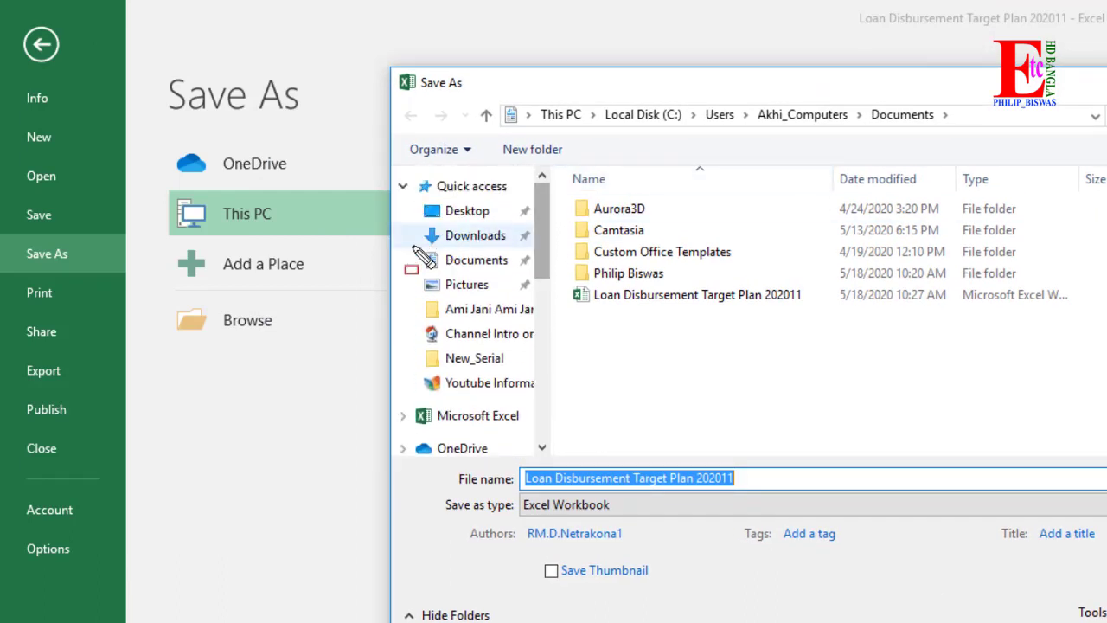
click(477, 262)
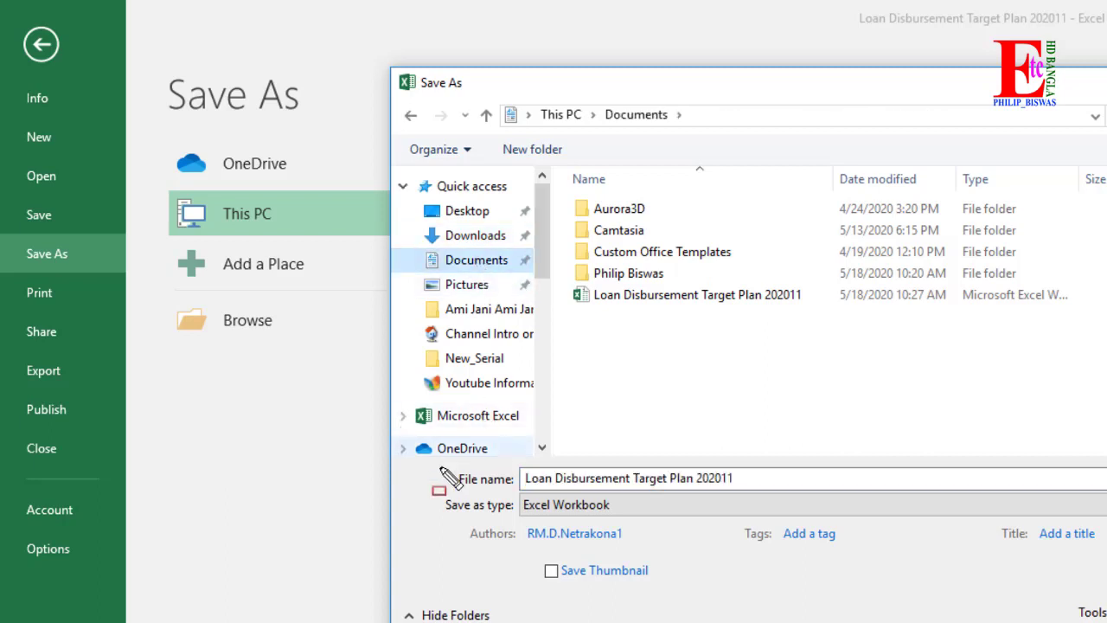
drag(438, 469, 523, 491)
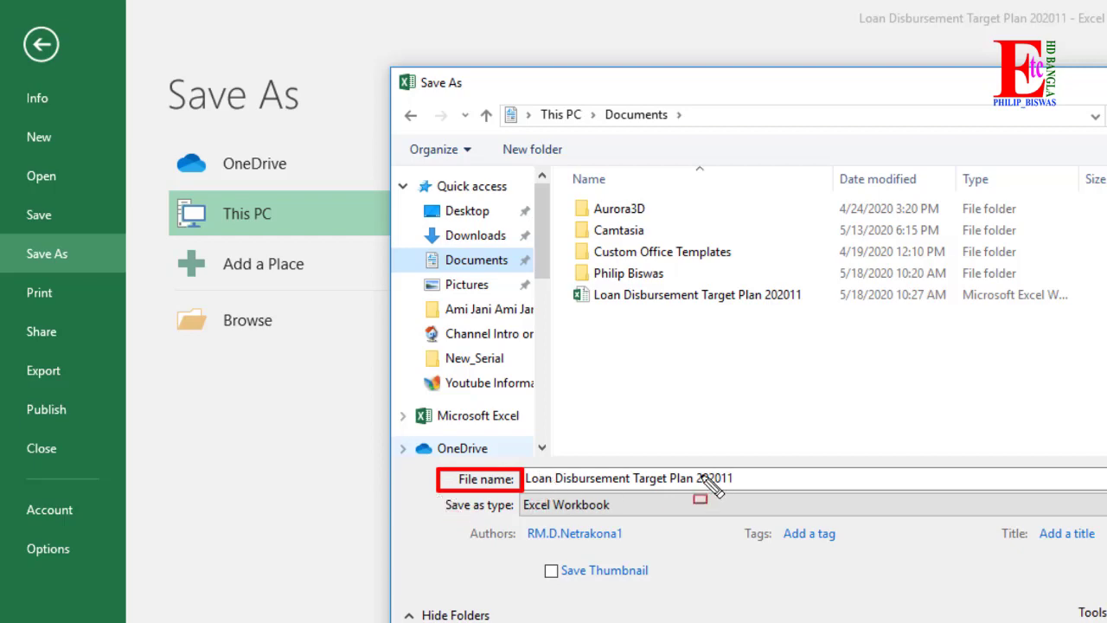
drag(436, 492, 519, 516)
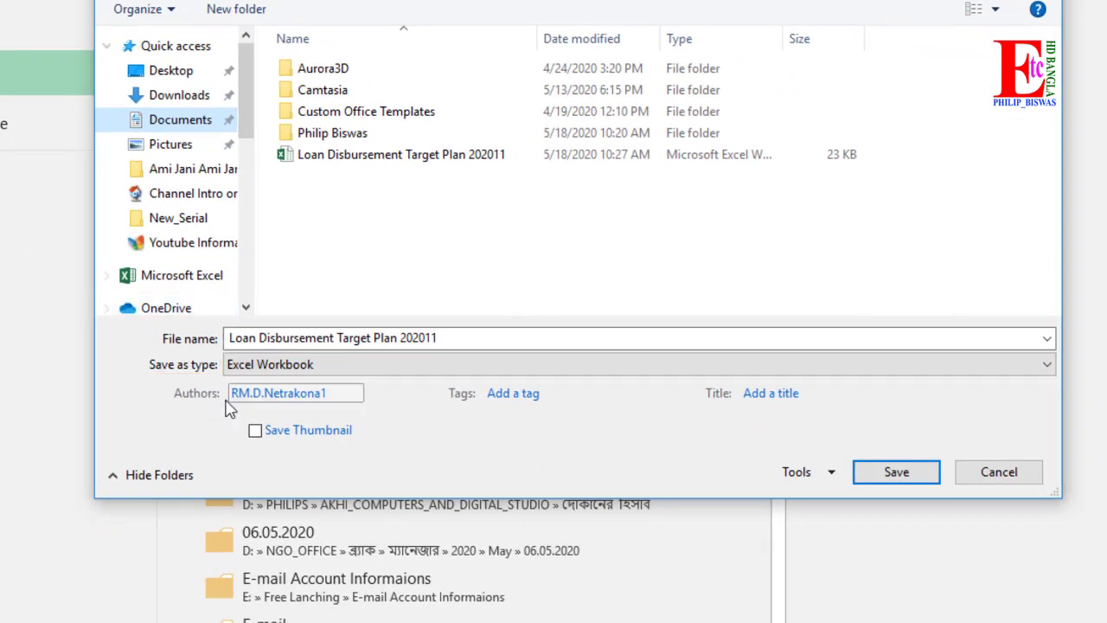
Rename the file to 'PDF File 01' and set the save type to PDF
click(440, 337)
key(ctrl+a)
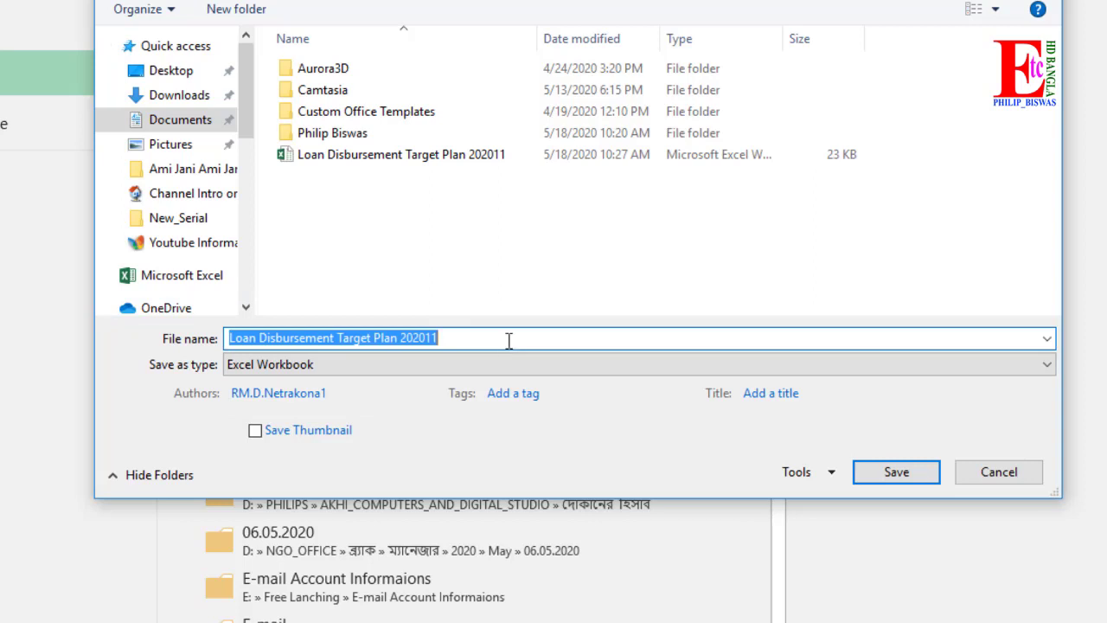
text(P)
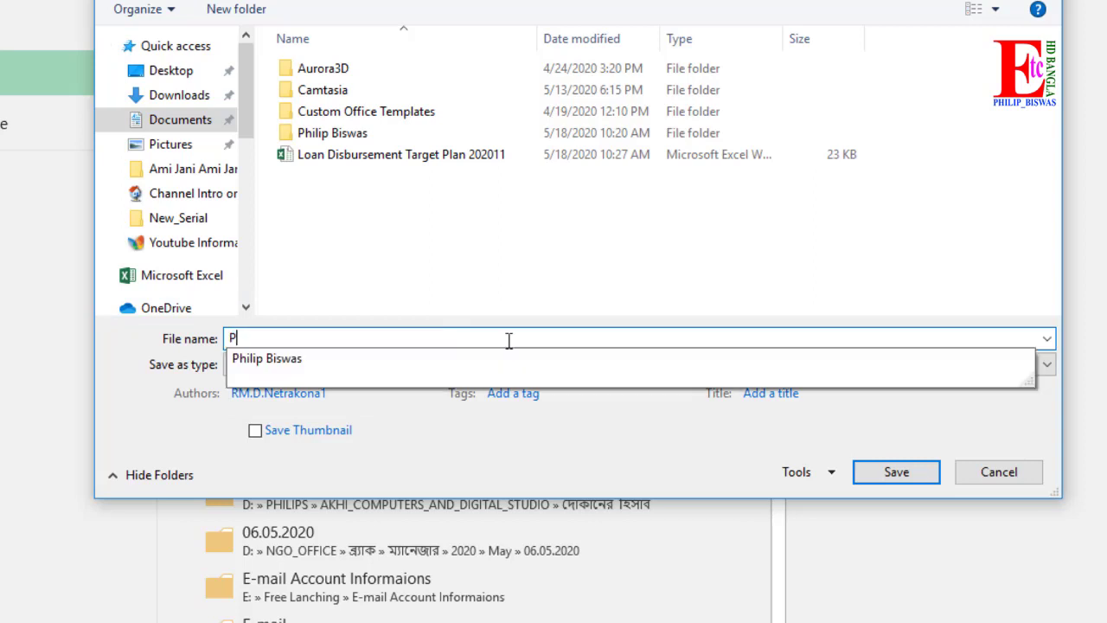
text(DF F)
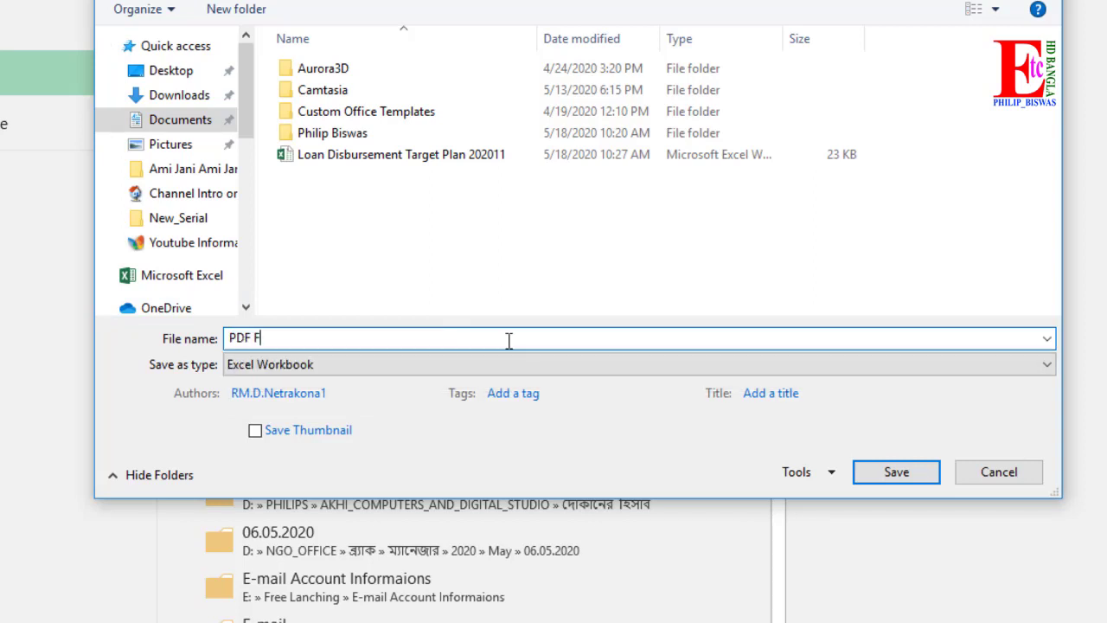
text(ile )
text(01)
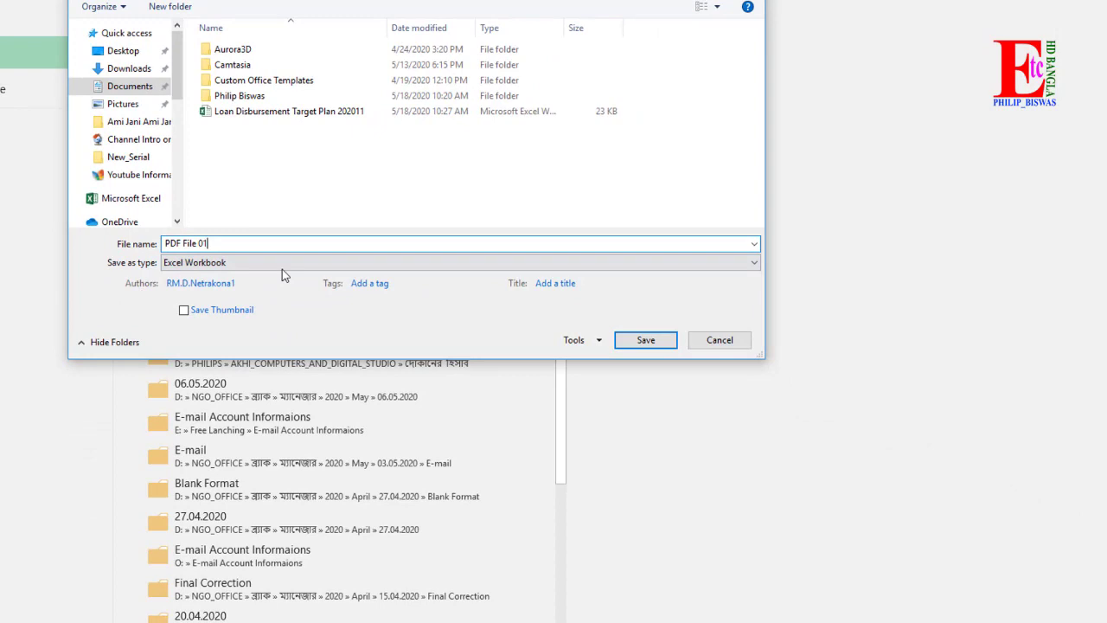
click(283, 268)
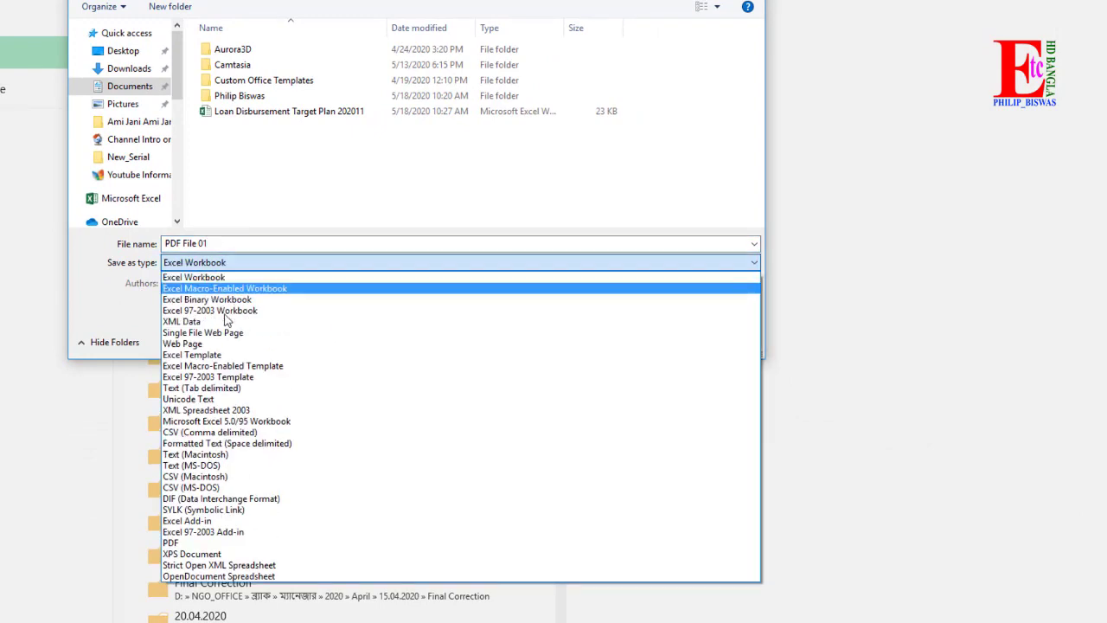
click(197, 549)
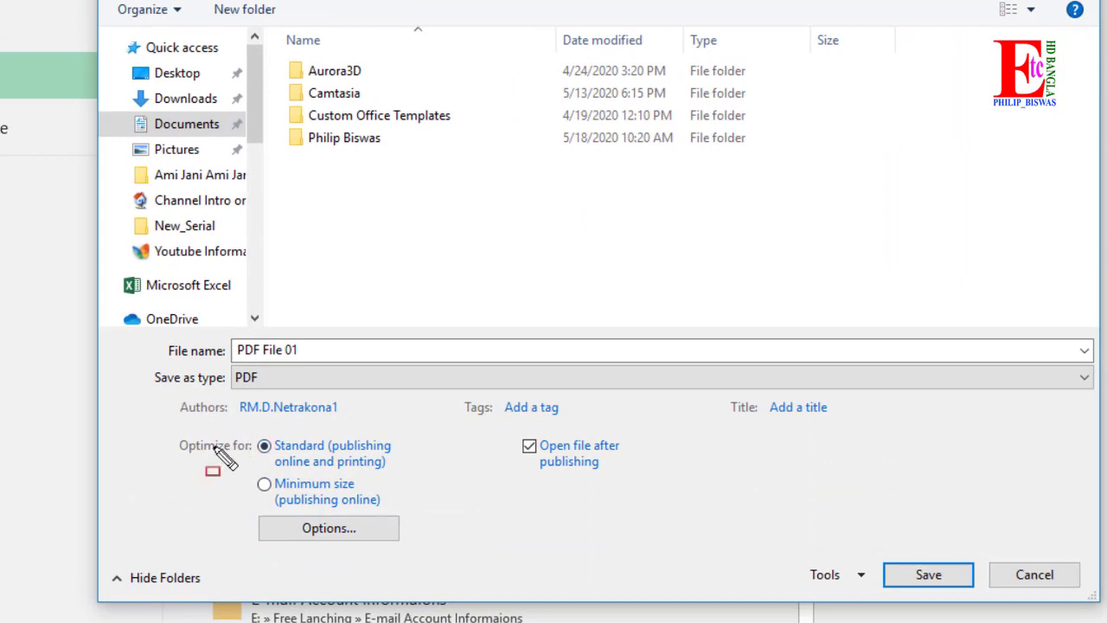
mouse_move(174, 430)
mouse_down()
mouse_move(205, 463)
mouse_move(251, 463)
mouse_up()
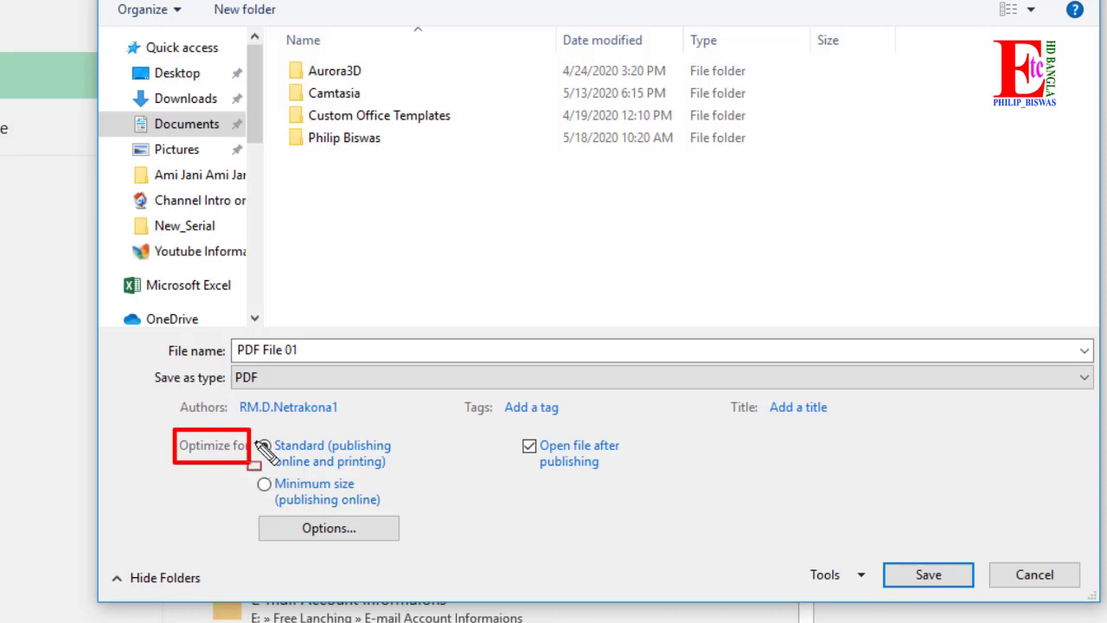
drag(255, 430, 412, 474)
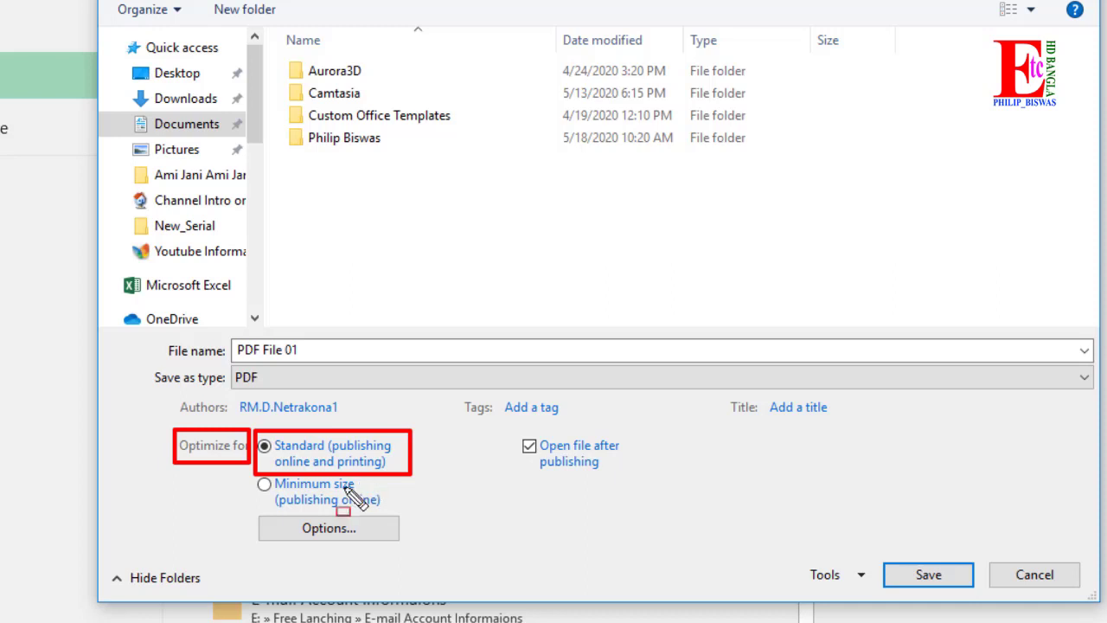
key(Escape)
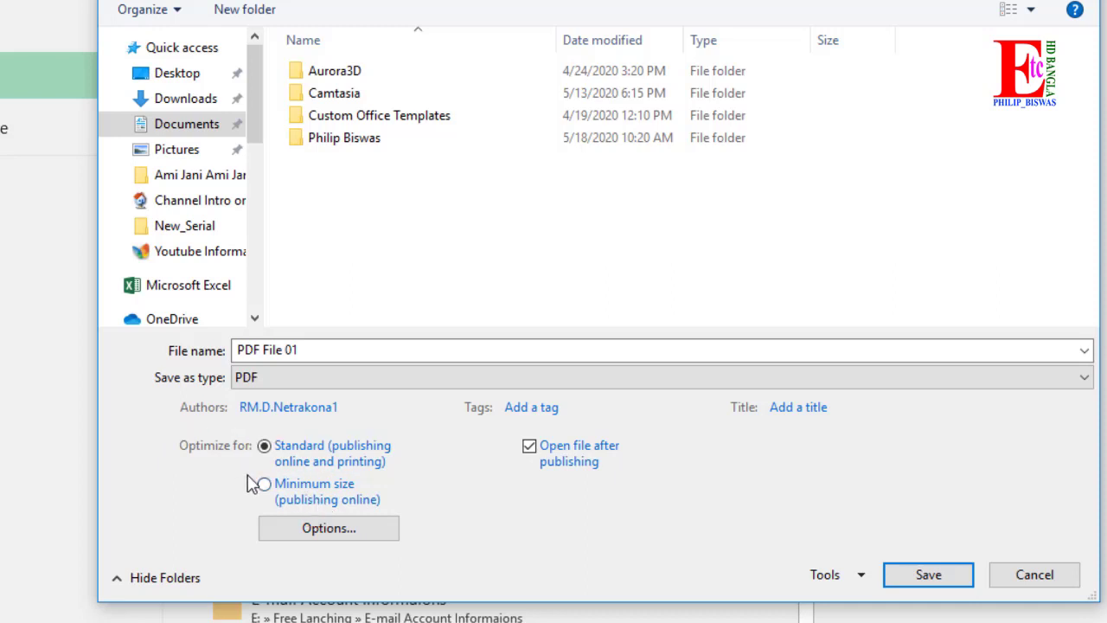
drag(242, 474, 396, 513)
Keep the PDF page range at All and publish the sheet as PDF File 01.pdf
click(389, 534)
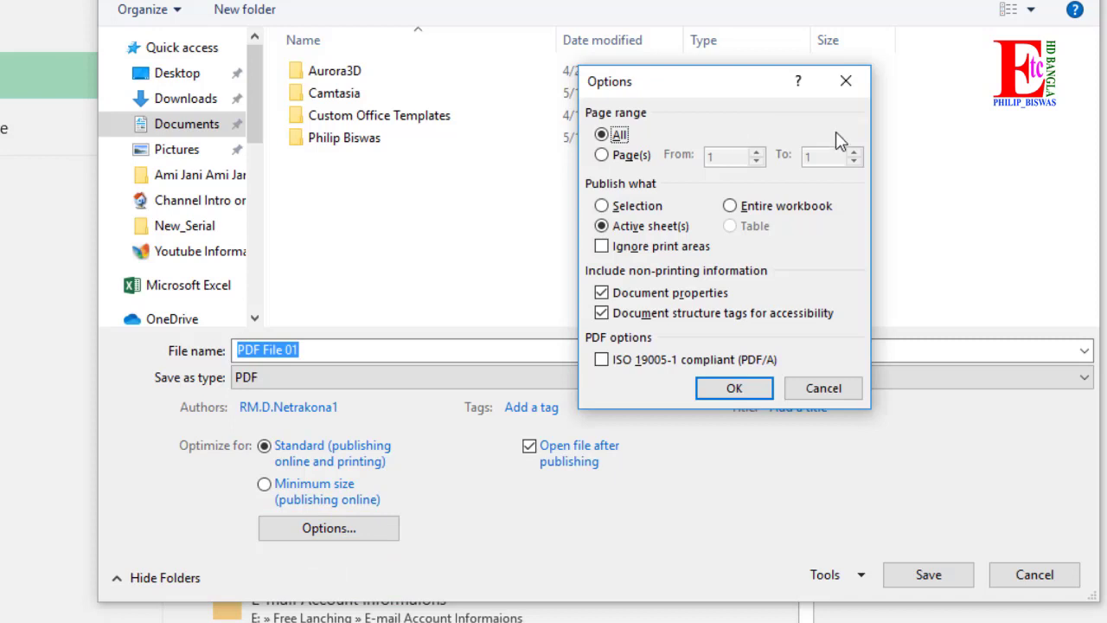
drag(725, 90, 729, 58)
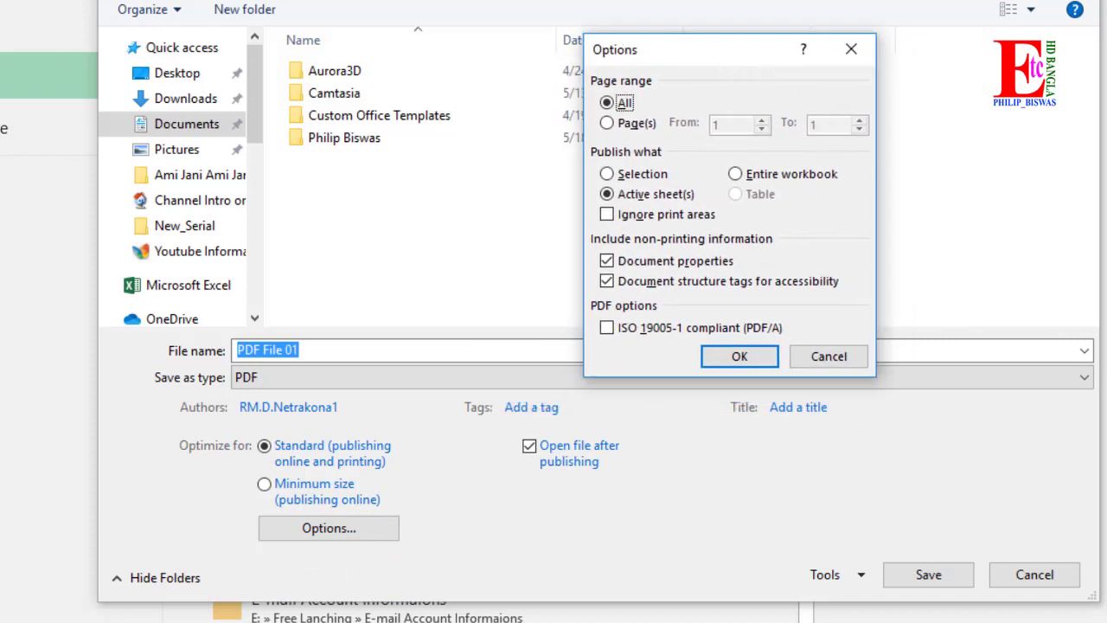
drag(706, 49, 608, 40)
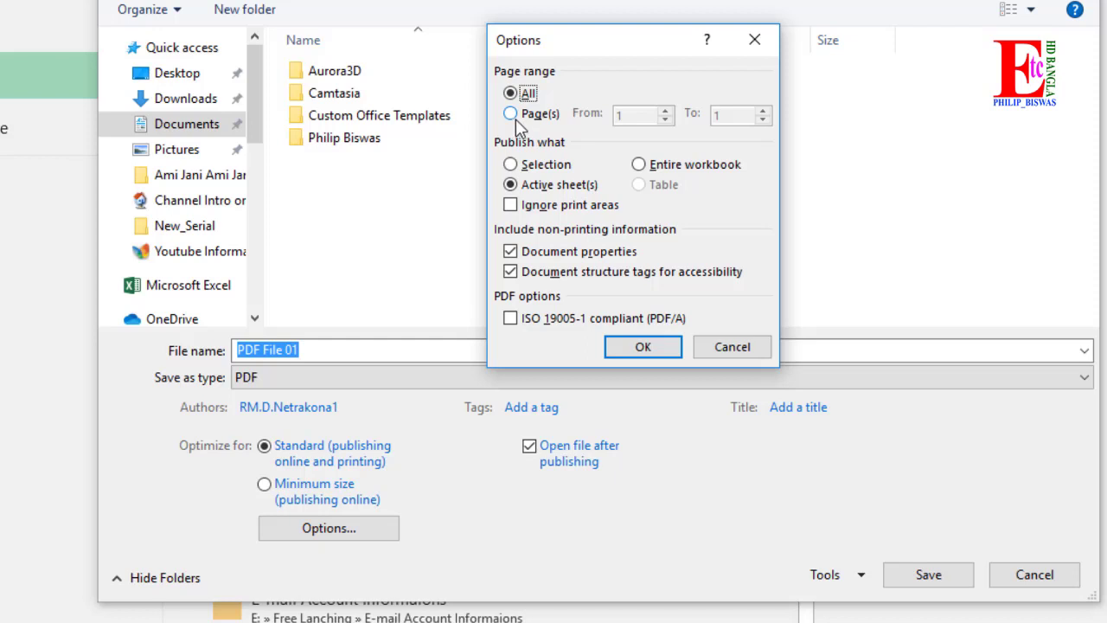
click(514, 116)
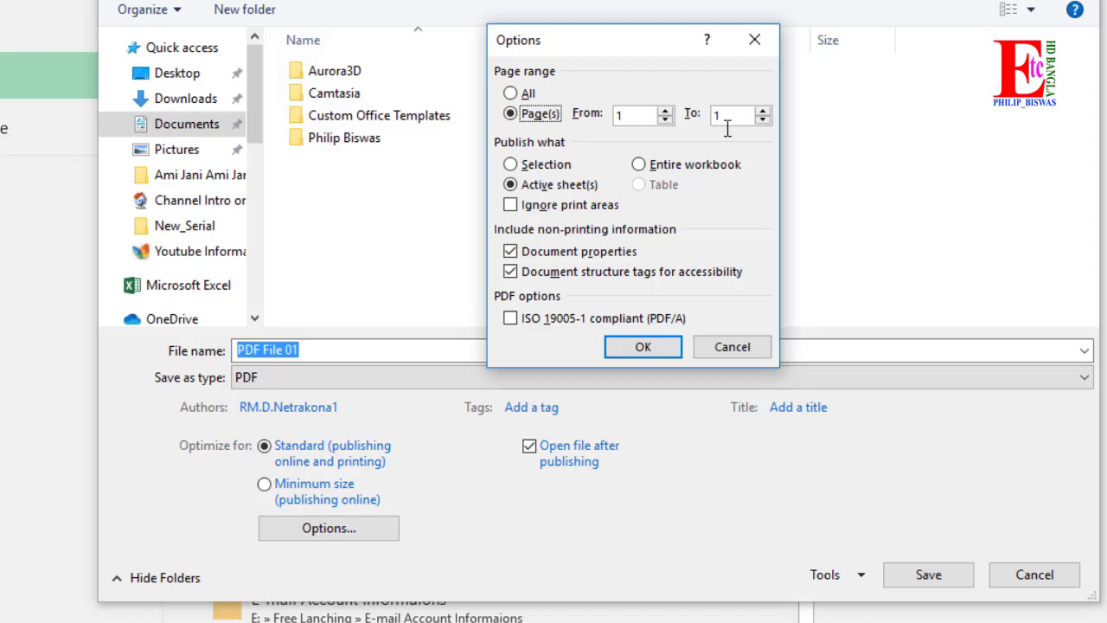
click(517, 92)
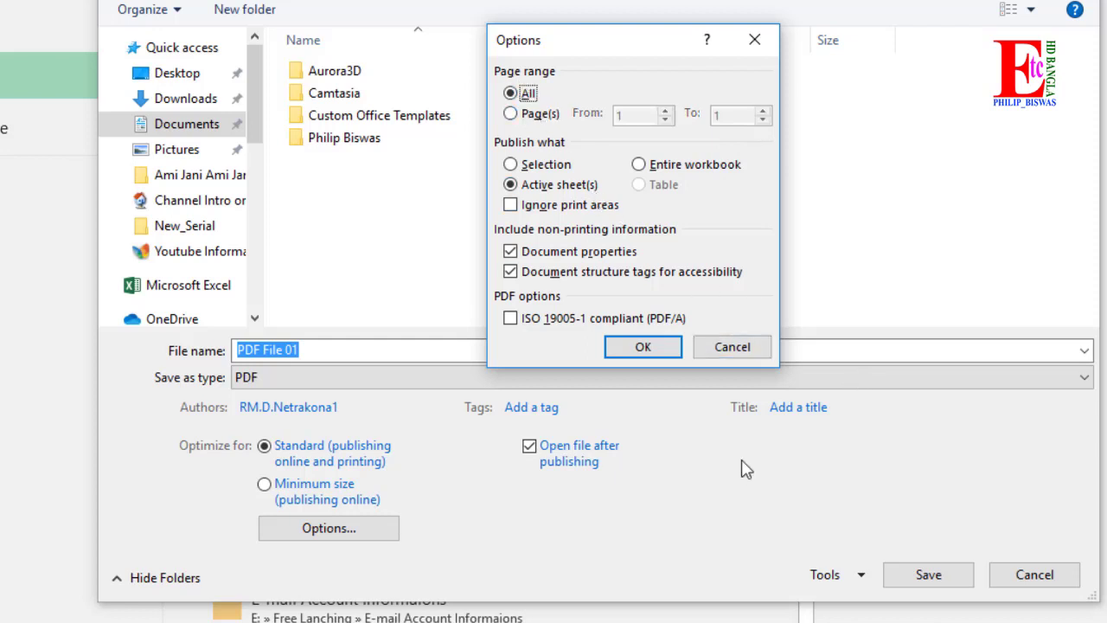
click(663, 351)
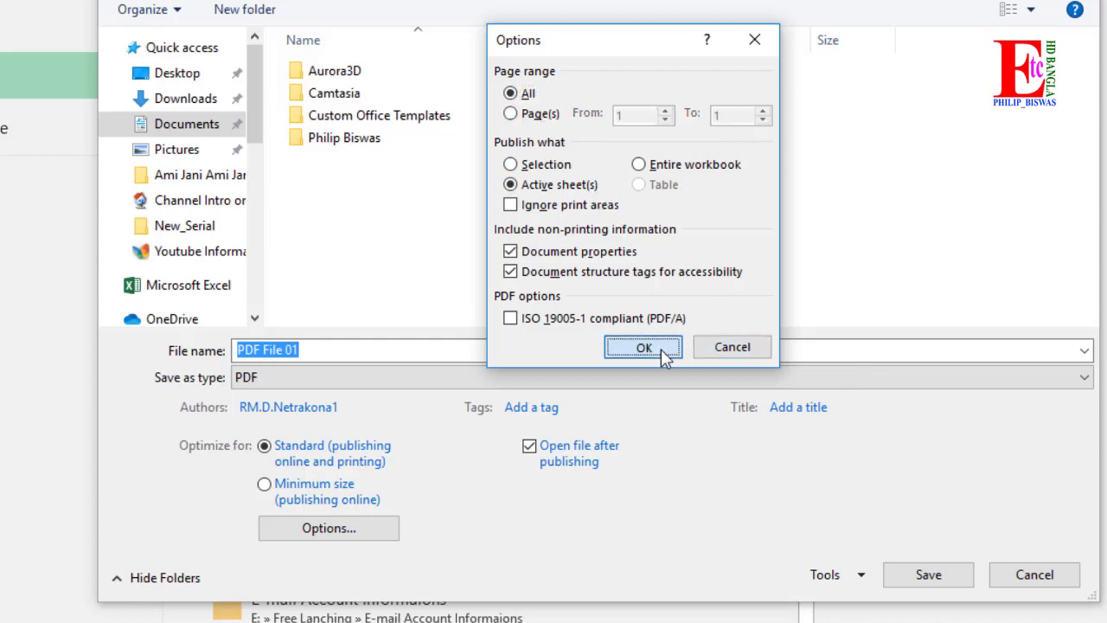
click(967, 576)
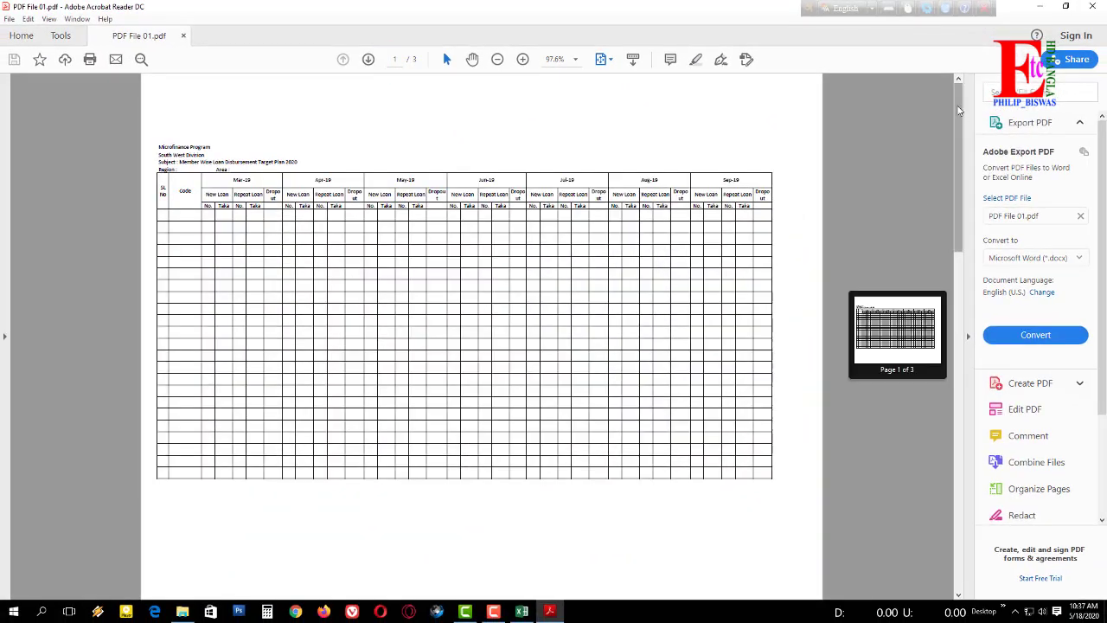
drag(958, 110, 960, 161)
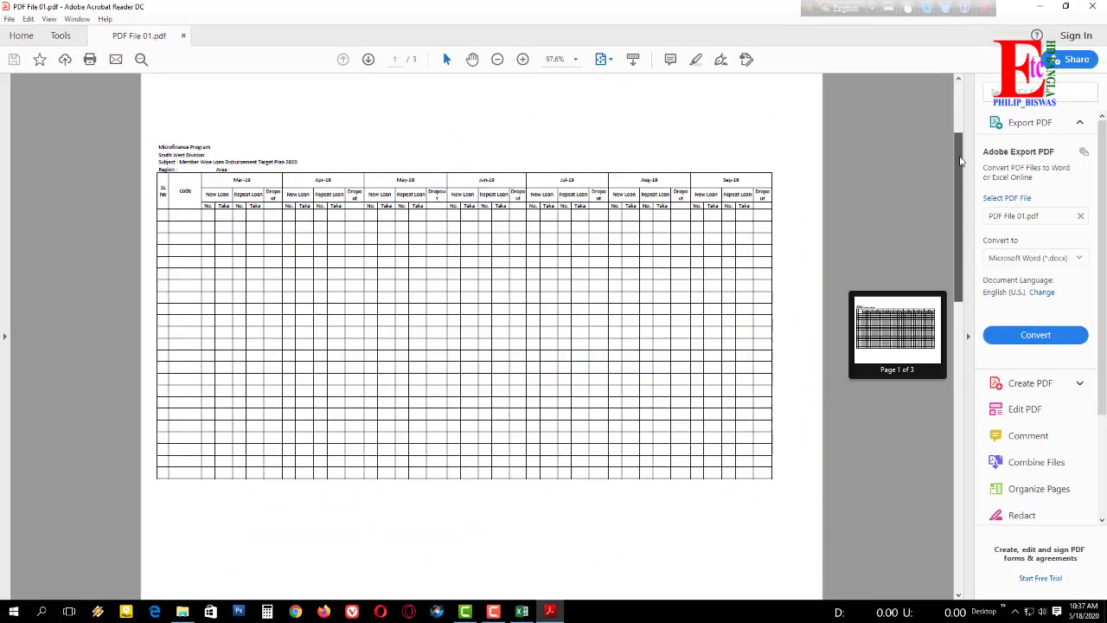
drag(961, 161, 951, 279)
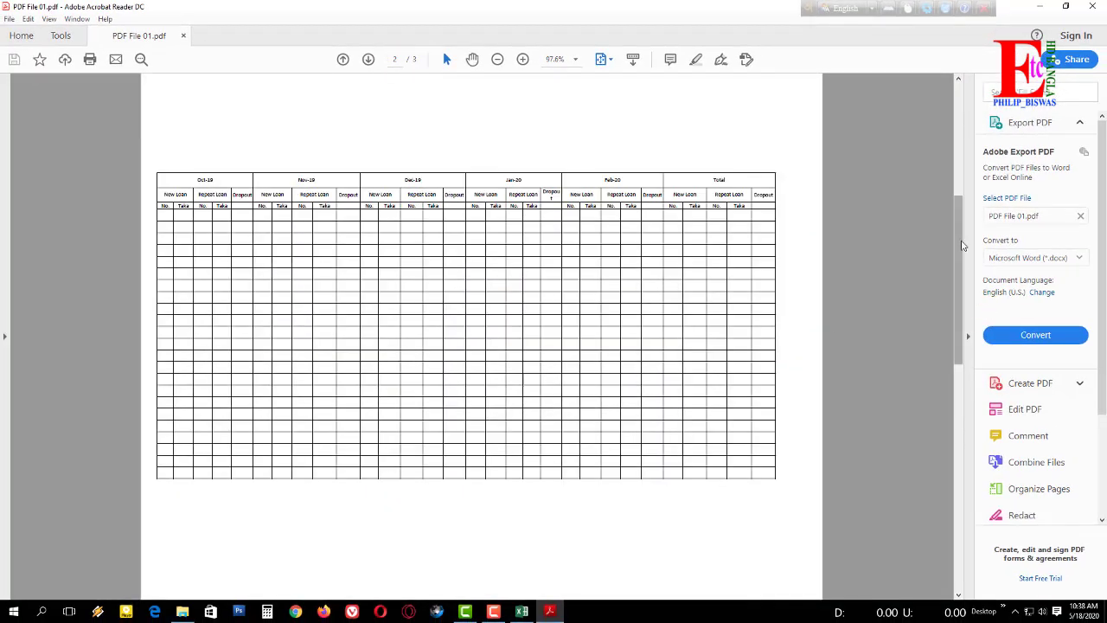
drag(957, 363, 957, 484)
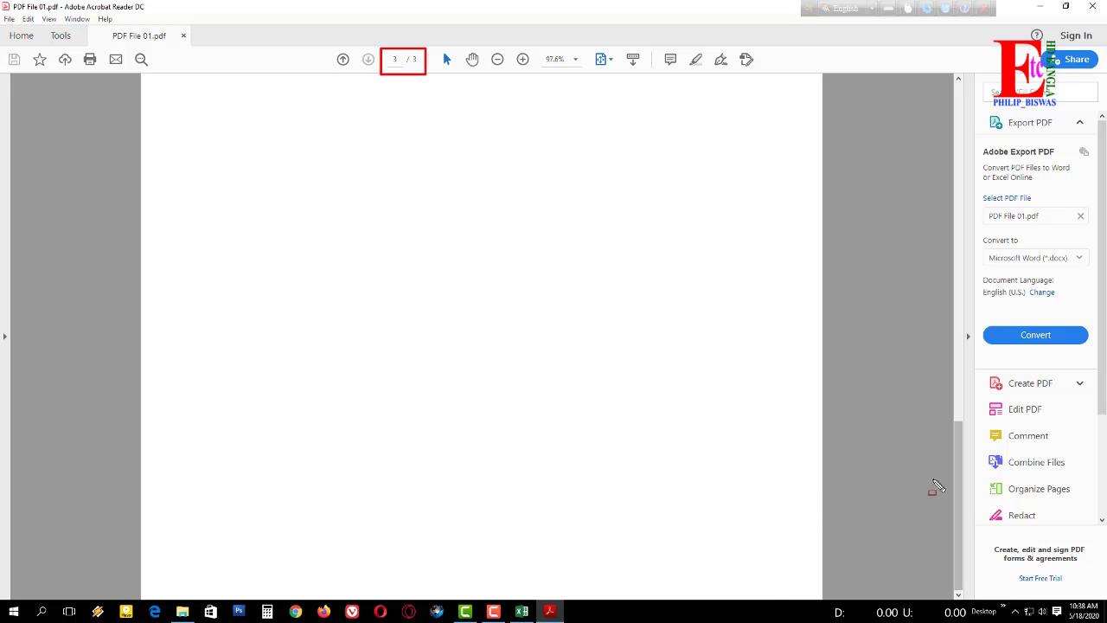
mouse_move(959, 507)
mouse_down()
mouse_move(1000, 194)
mouse_move(969, 196)
mouse_up()
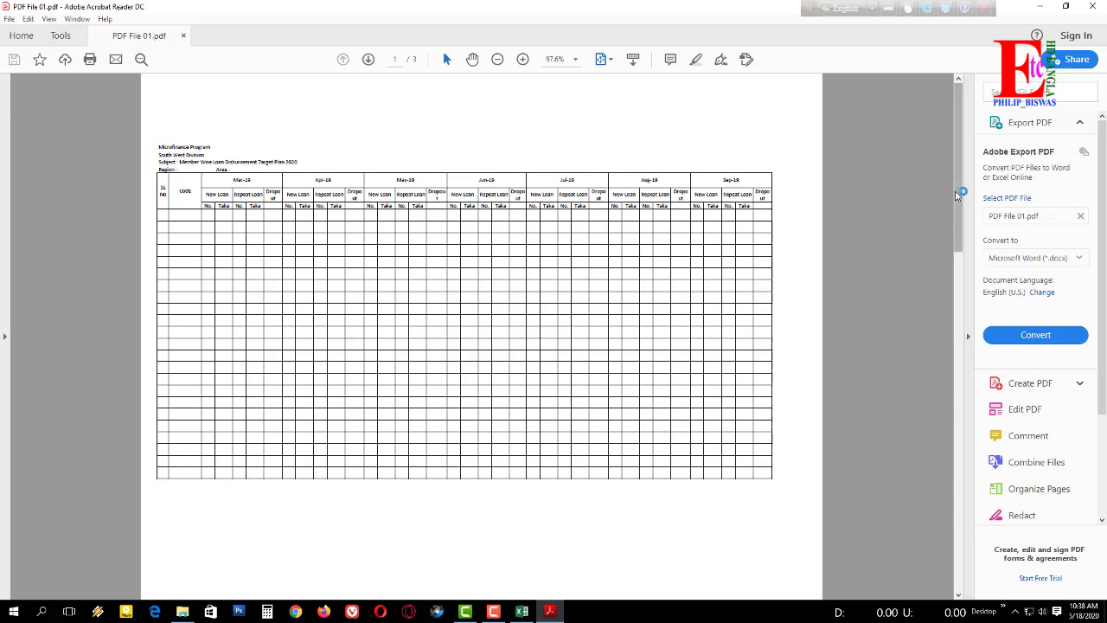